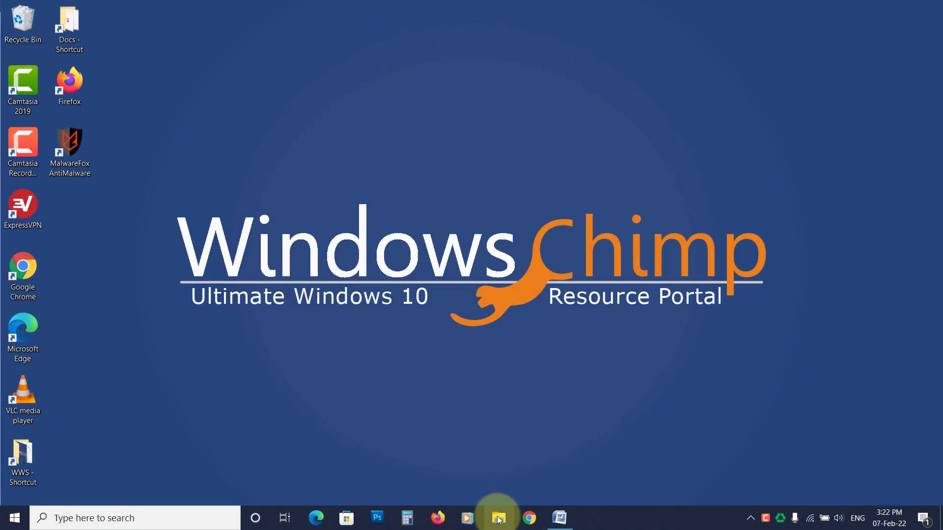
Step: Browse This PC in File Explorer, checking drives D:, F:, G: and E:
{"action": "left_click", "coordinate": [499, 520]}
{"action": "left_click", "coordinate": [175, 261]}
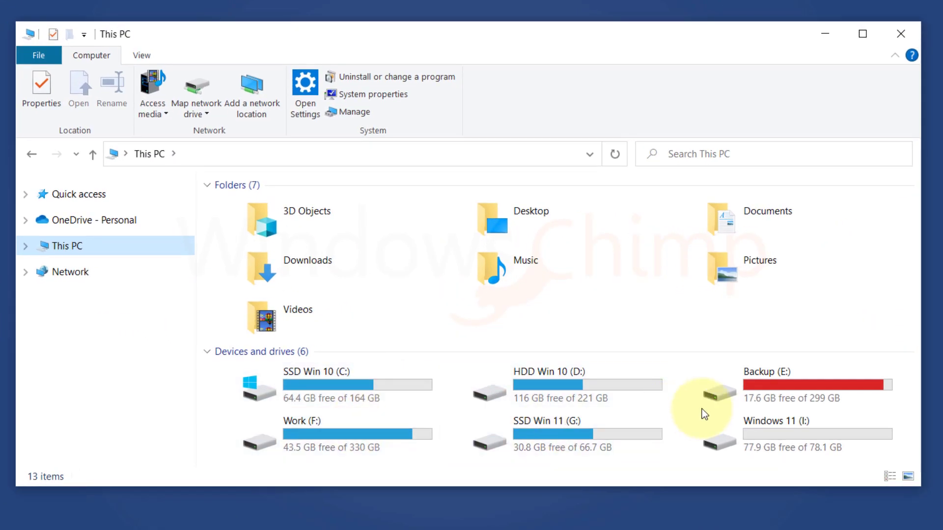
{"action": "double_click", "coordinate": [515, 399]}
{"action": "scroll", "coordinate": [349, 379], "scroll_direction": "down", "scroll_amount": 4}
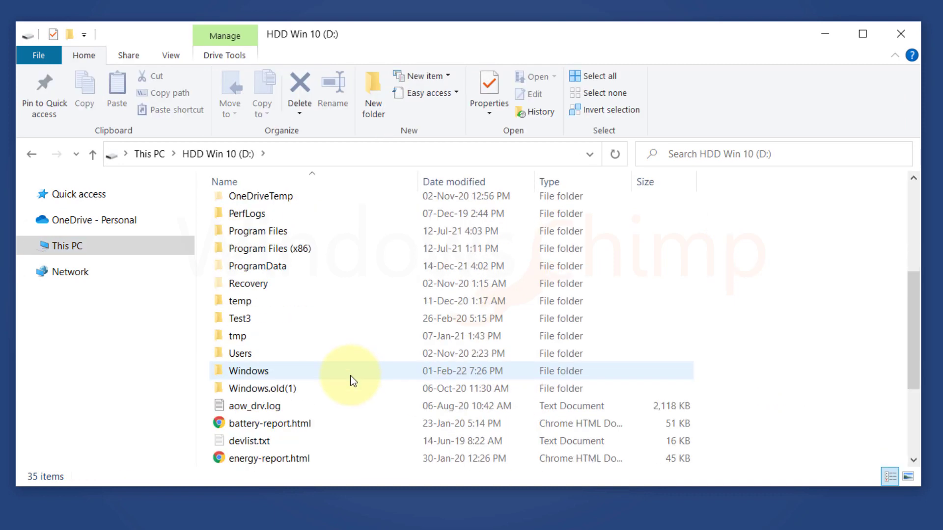
{"action": "scroll", "coordinate": [350, 379], "scroll_direction": "up", "scroll_amount": 4}
{"action": "left_click", "coordinate": [162, 155]}
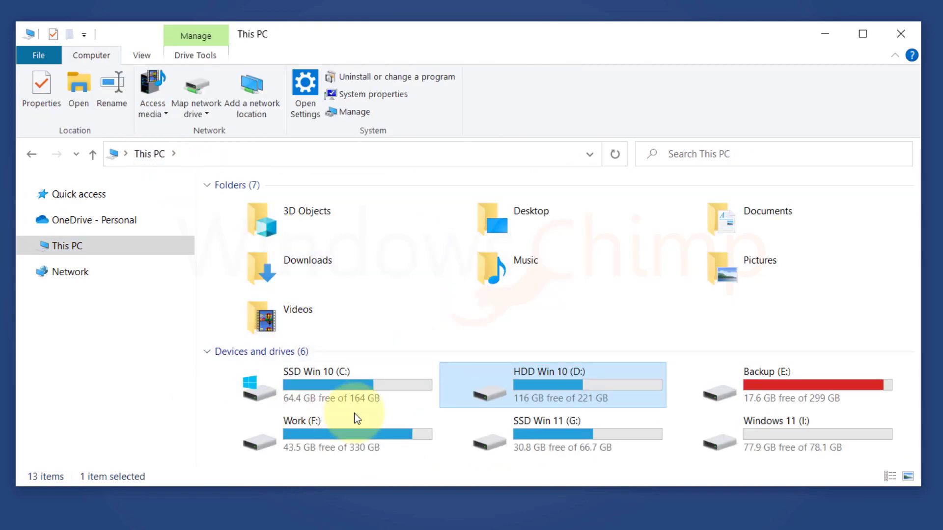
{"action": "left_click", "coordinate": [391, 438]}
{"action": "left_click", "coordinate": [551, 453]}
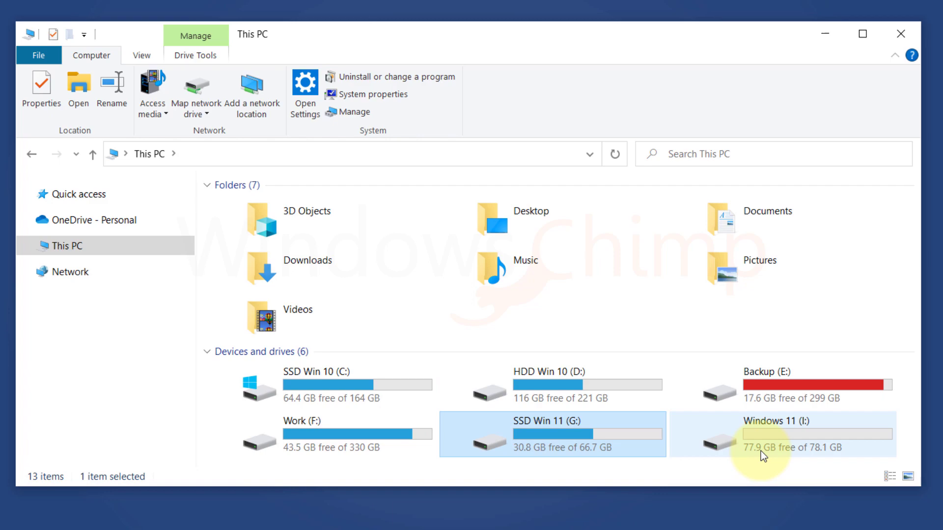
{"action": "left_click", "coordinate": [772, 398]}
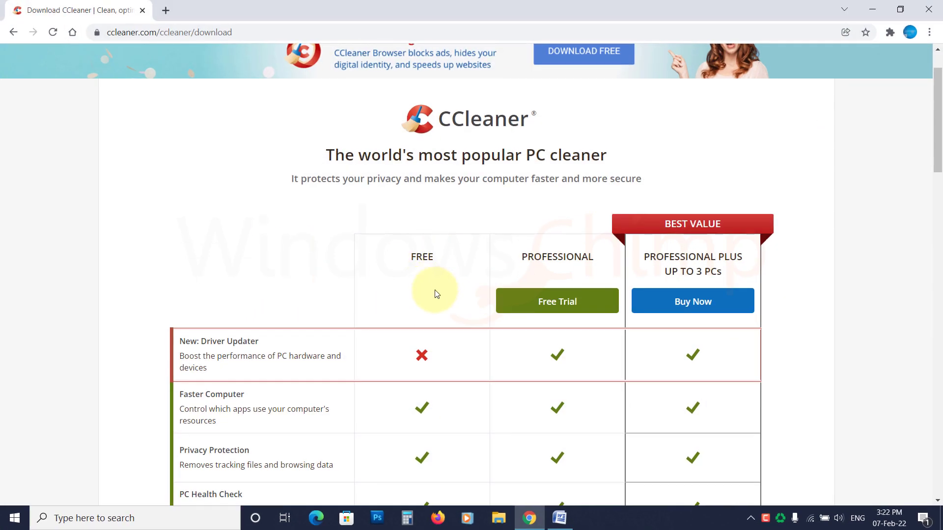
Step: Download the free CCleaner edition from ccleaner.com and run ccsetup589.exe
{"action": "scroll", "coordinate": [432, 294], "scroll_direction": "down", "scroll_amount": 10}
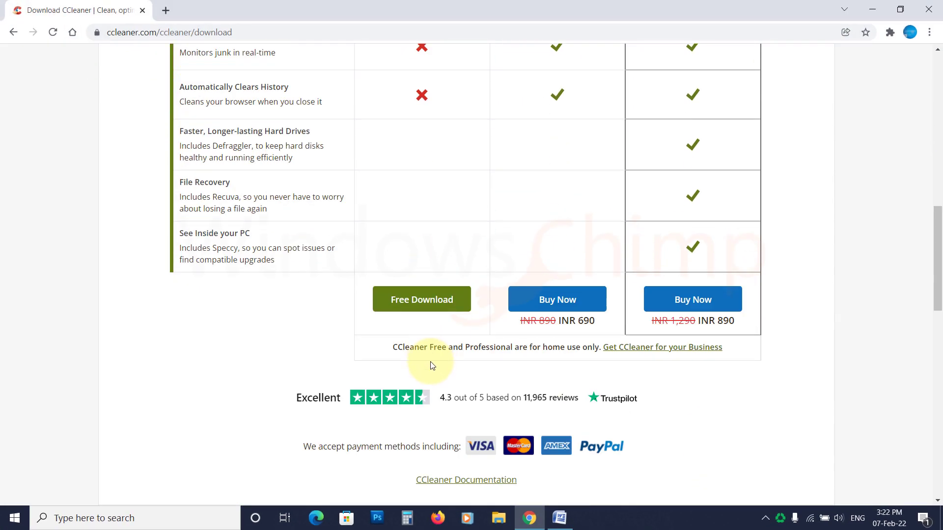
{"action": "left_click", "coordinate": [413, 304]}
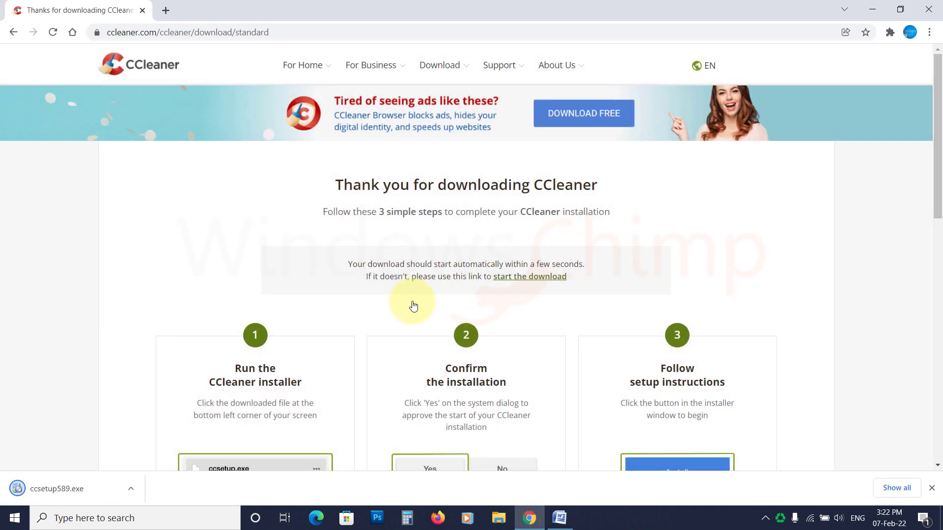
{"action": "left_click", "coordinate": [57, 489]}
Step: Install and launch CCleaner without release notes, declining the bundled AVG antivirus offer
{"action": "left_click", "coordinate": [874, 5]}
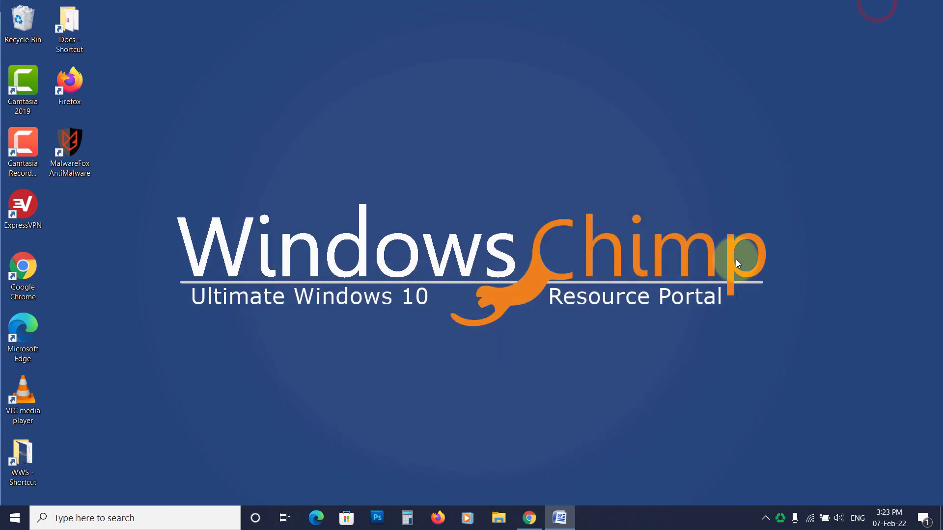
{"action": "left_click", "coordinate": [408, 342]}
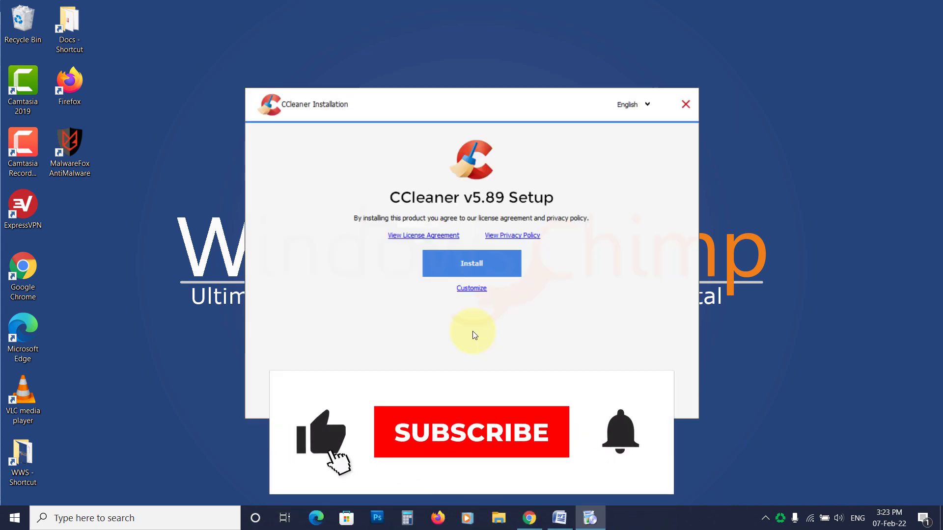
{"action": "left_click", "coordinate": [481, 265]}
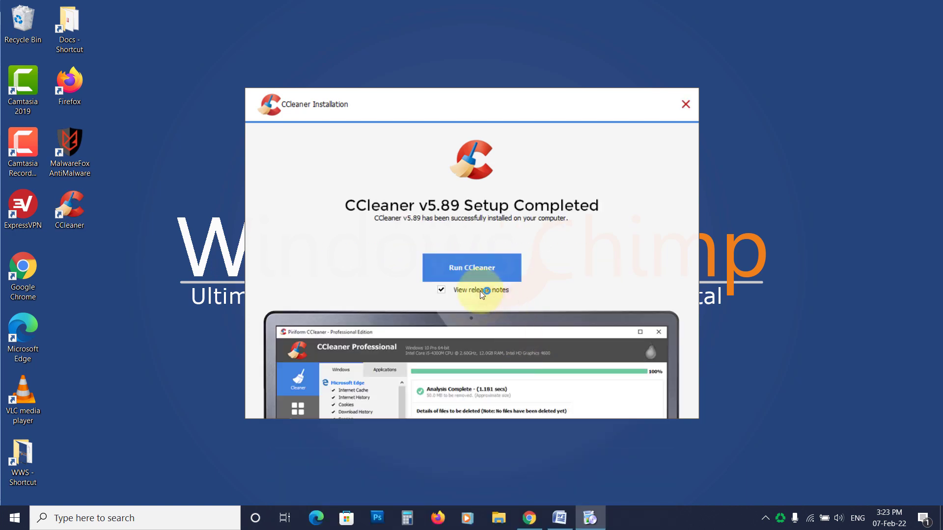
{"action": "left_click", "coordinate": [479, 291]}
{"action": "left_click", "coordinate": [484, 271]}
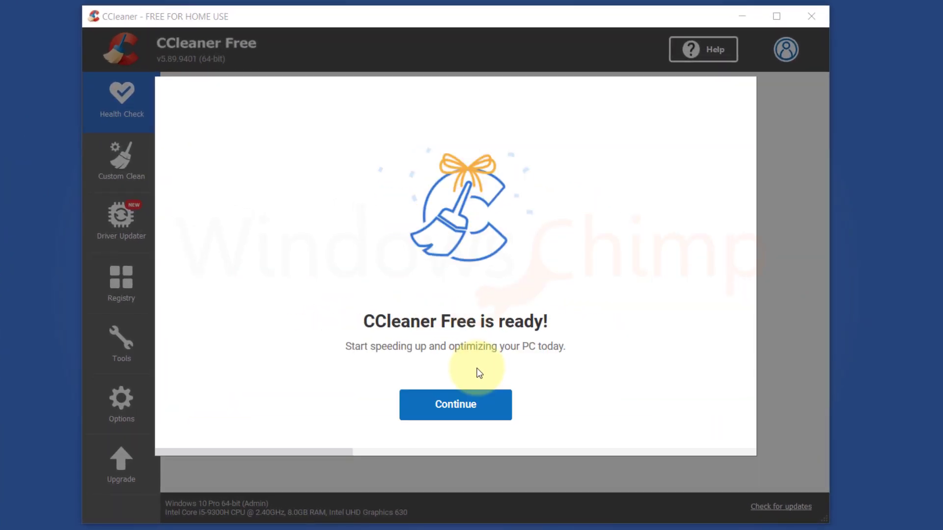
{"action": "left_click", "coordinate": [465, 402]}
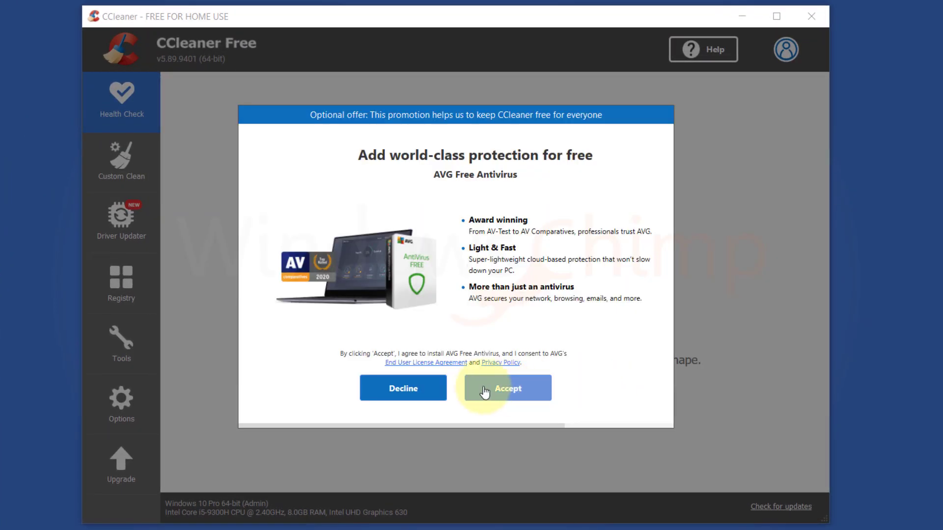
{"action": "left_click", "coordinate": [406, 387]}
Step: Dismiss the setup completion message and go to Tools > Duplicate Finder
{"action": "left_click", "coordinate": [479, 391]}
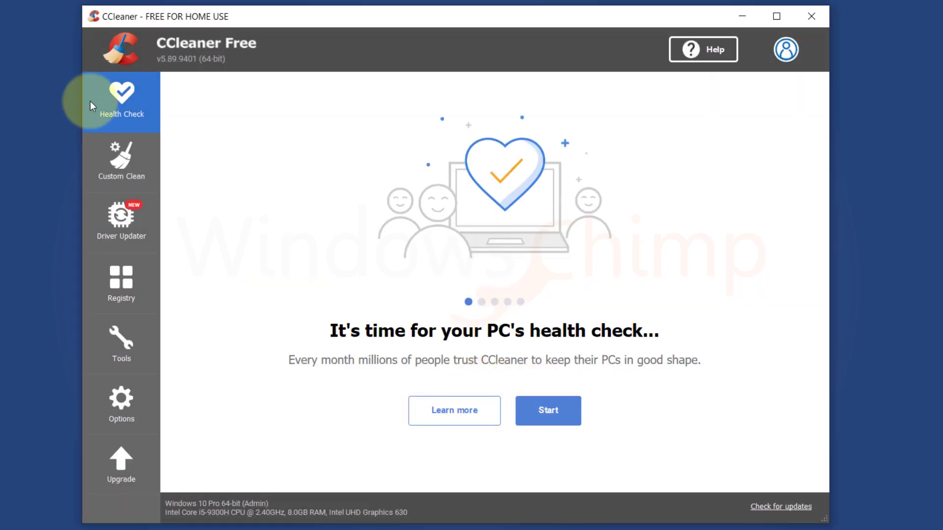
{"action": "left_click", "coordinate": [122, 346]}
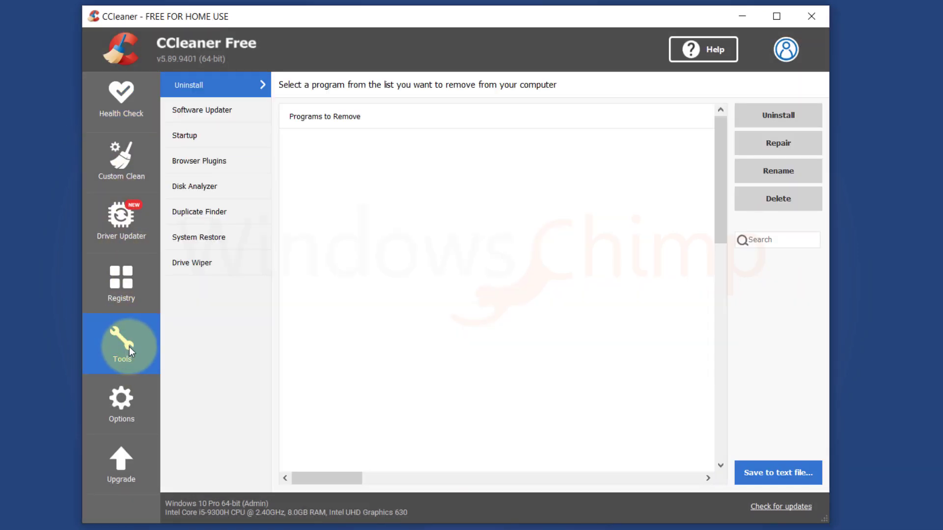
{"action": "left_click", "coordinate": [203, 212]}
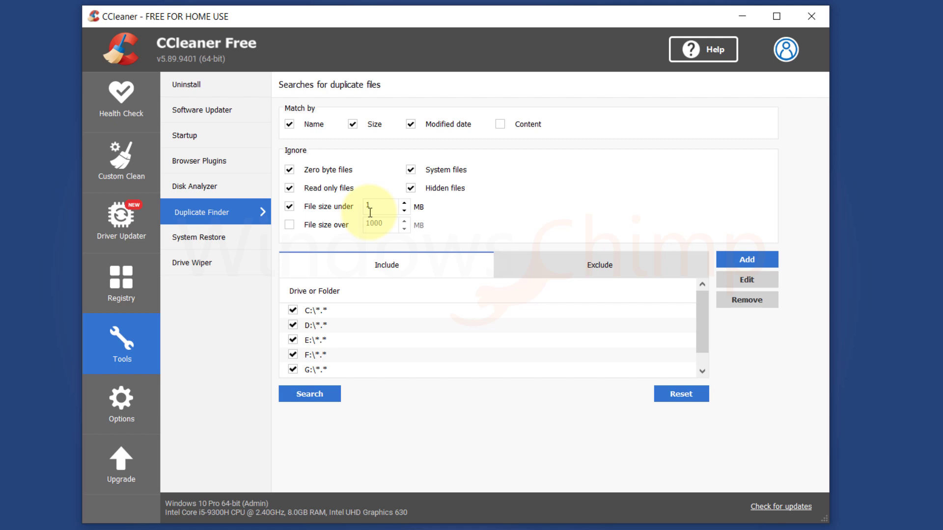
Step: Make the duplicate search ignore files under 4 MB and over 994 MB
{"action": "left_click", "coordinate": [317, 207]}
{"action": "left_click", "coordinate": [318, 208]}
{"action": "left_click", "coordinate": [404, 204]}
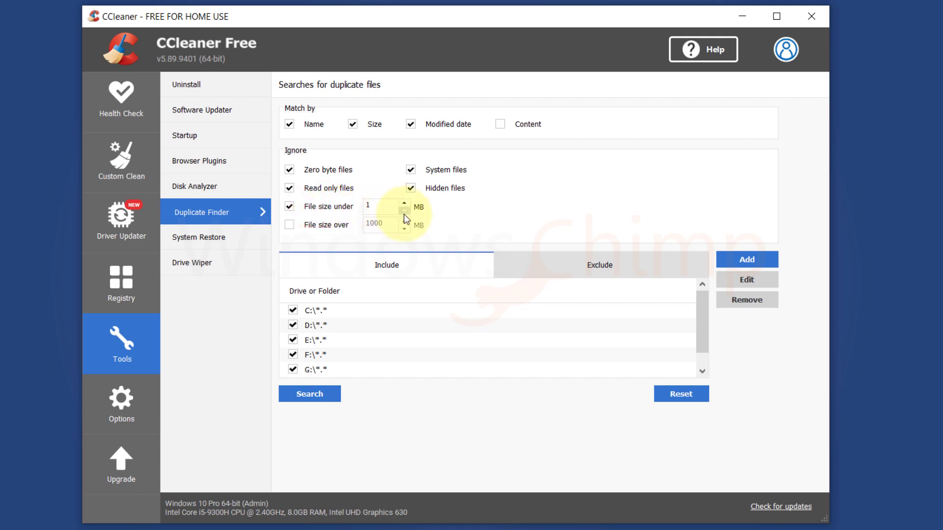
{"action": "left_click", "coordinate": [404, 203]}
{"action": "left_click", "coordinate": [293, 226]}
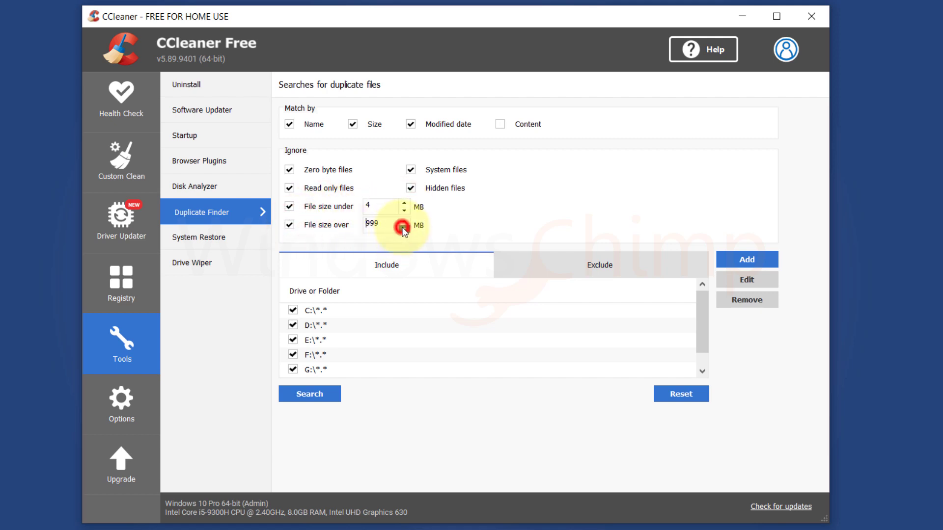
{"action": "left_click", "coordinate": [403, 227]}
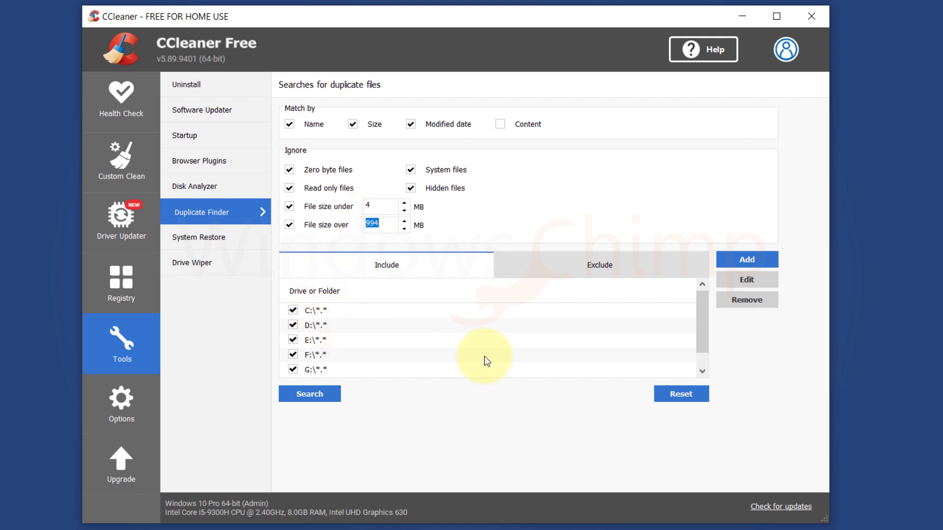
{"action": "scroll", "coordinate": [346, 361], "scroll_direction": "up", "scroll_amount": 1}
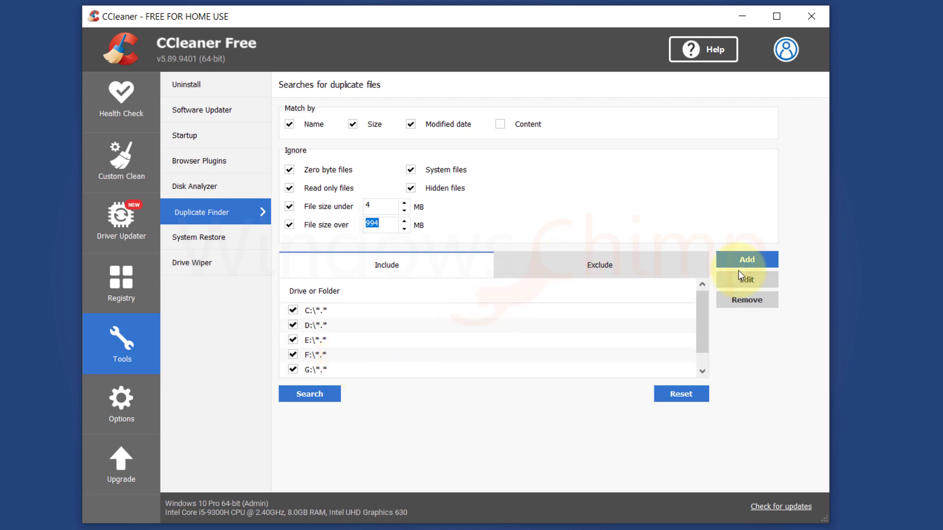
Step: Include F:\Lerning with All Files and 'Include files and subfolders' in the search
{"action": "left_click", "coordinate": [747, 261]}
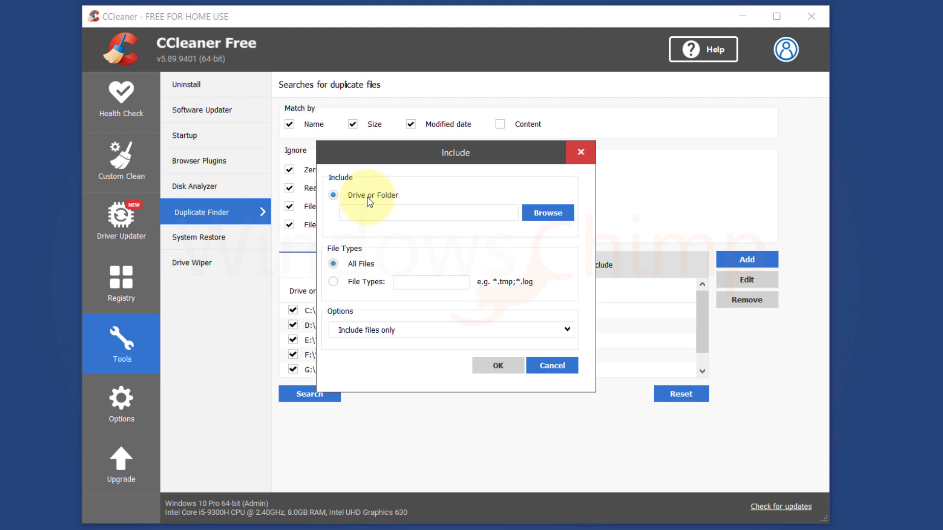
{"action": "left_click", "coordinate": [546, 217]}
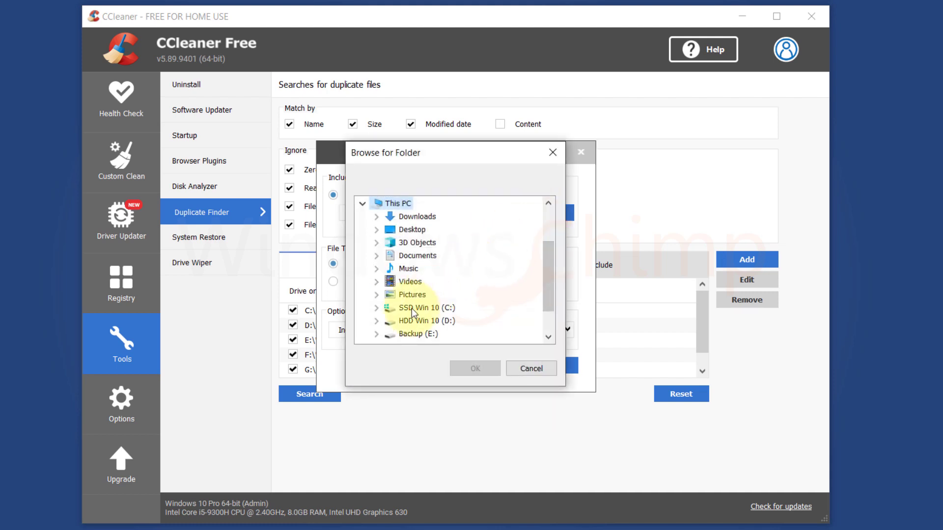
{"action": "left_click", "coordinate": [411, 309]}
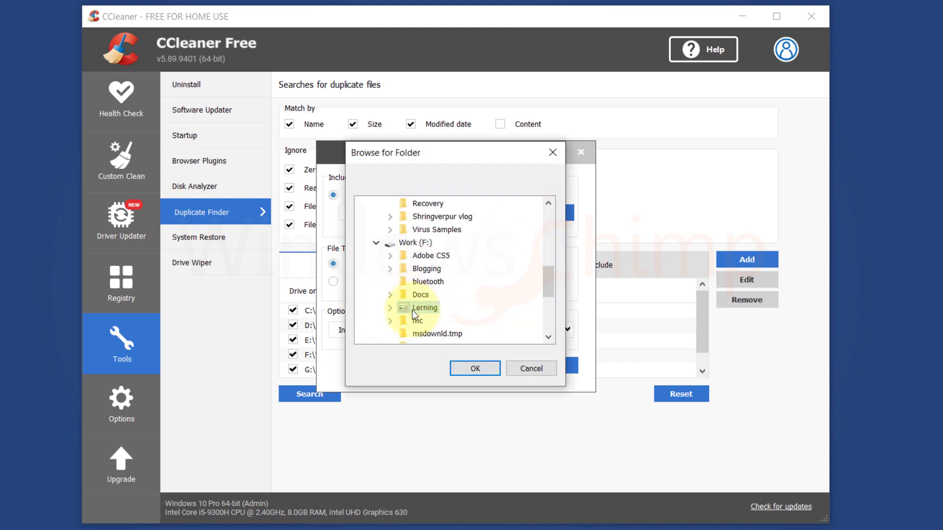
{"action": "left_click", "coordinate": [477, 370]}
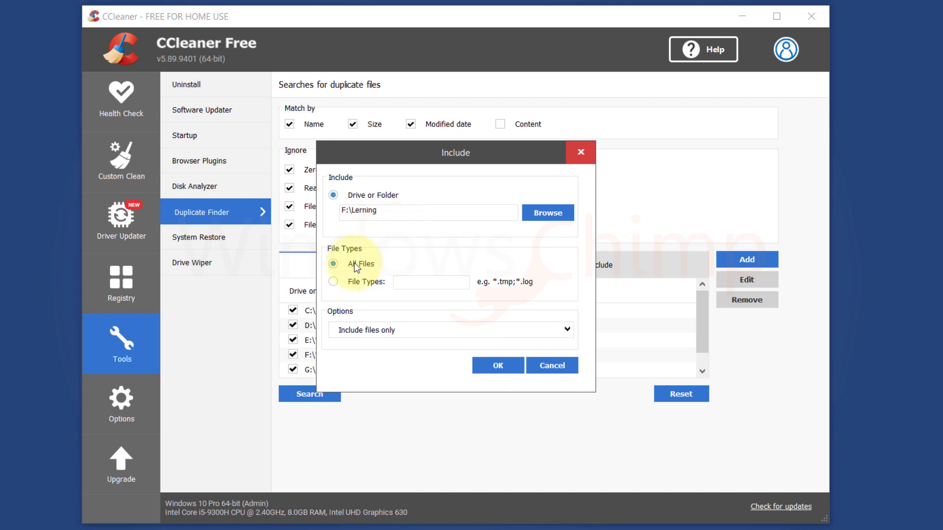
{"action": "left_click", "coordinate": [334, 282]}
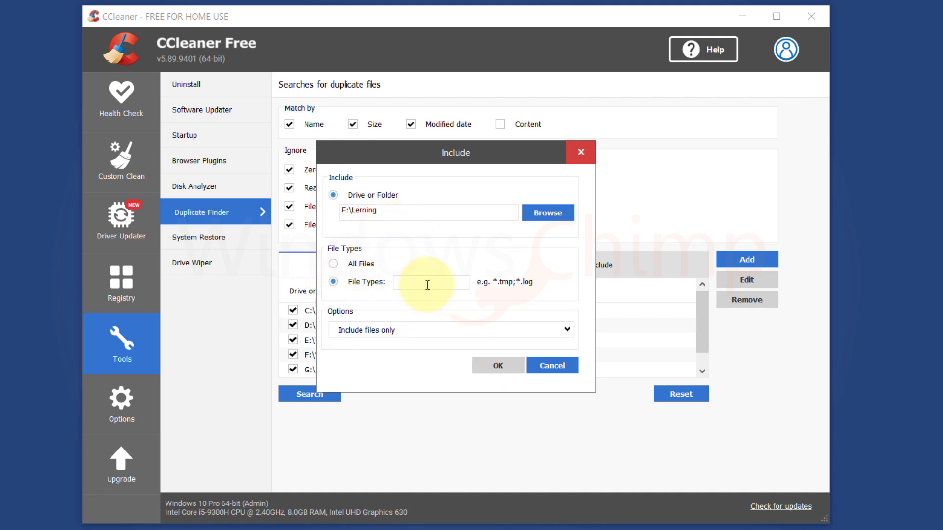
{"action": "type", "text": ".ex"}
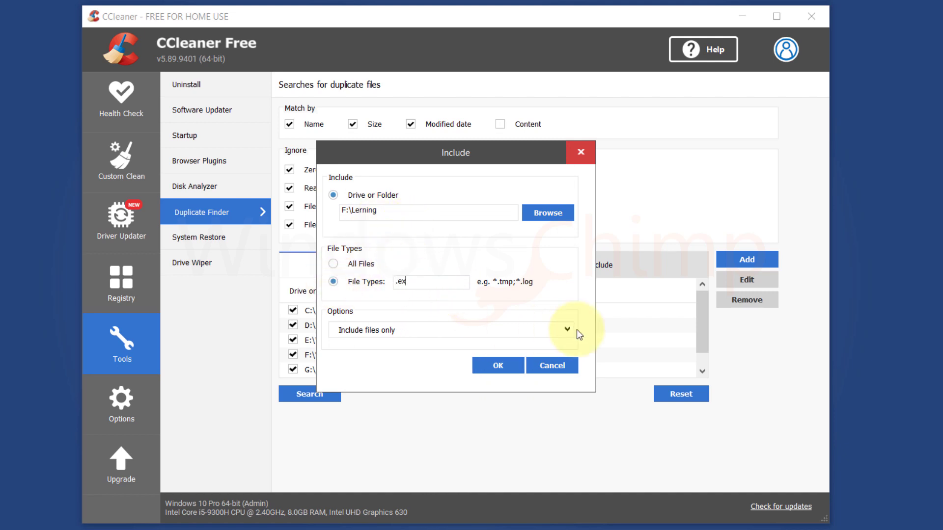
{"action": "type", "text": "e"}
{"action": "left_click", "coordinate": [333, 264]}
{"action": "left_click", "coordinate": [378, 331]}
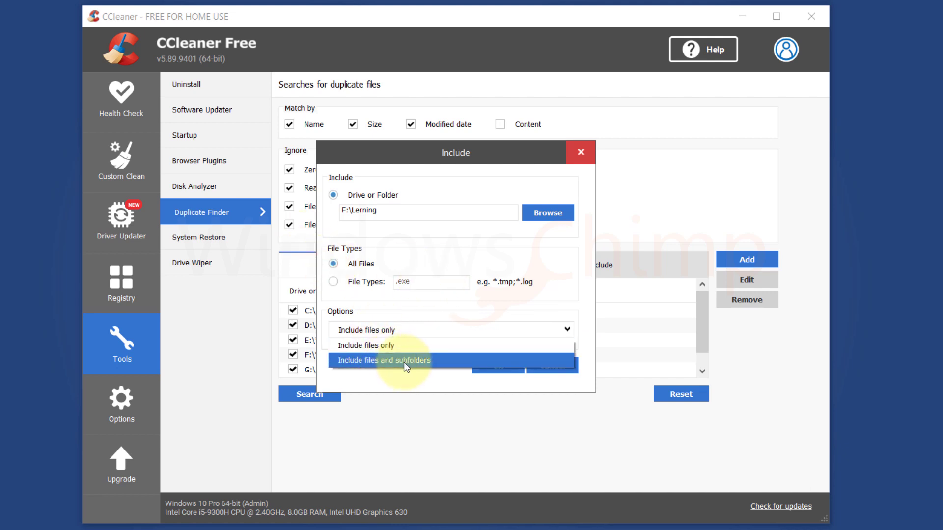
{"action": "left_click", "coordinate": [404, 361]}
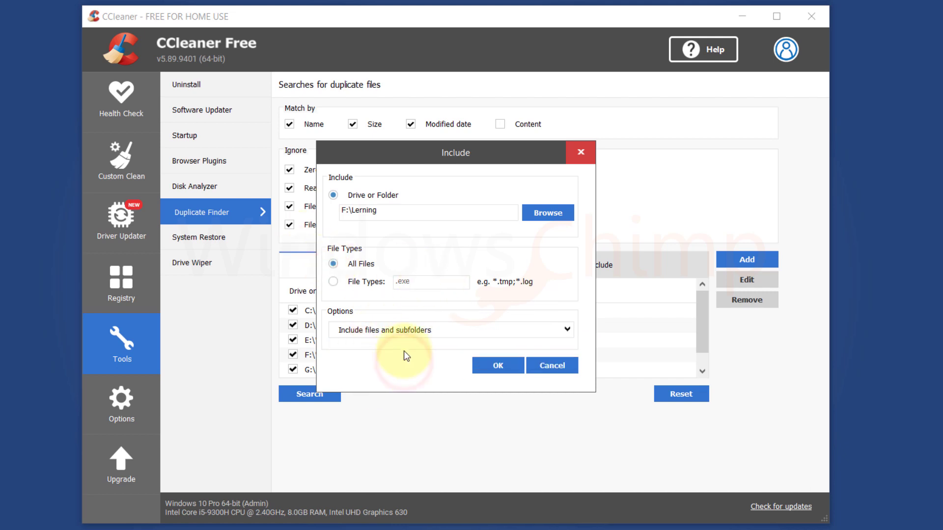
{"action": "left_click", "coordinate": [493, 363]}
Step: Uncheck the C:, D:, E: and F: drive entries and search only F:\Lerning for duplicates
{"action": "scroll", "coordinate": [347, 363], "scroll_direction": "down", "scroll_amount": 1}
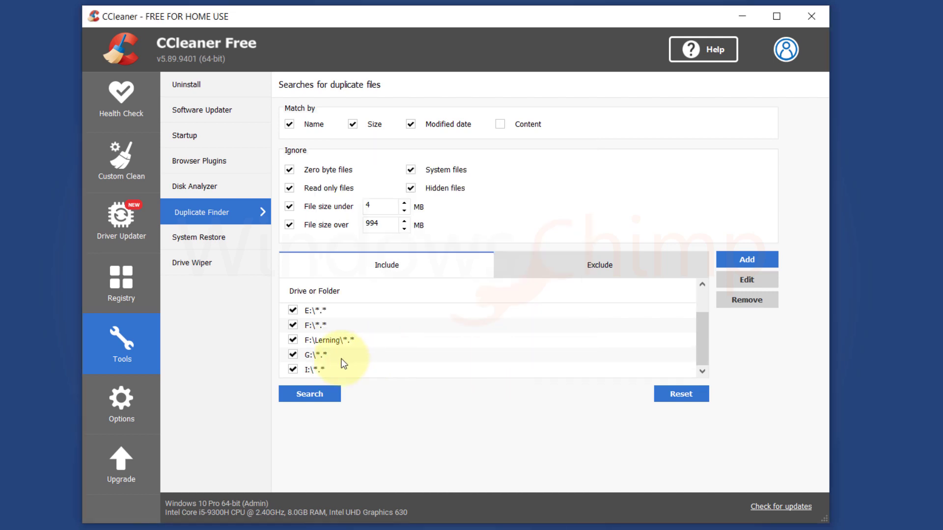
{"action": "left_click", "coordinate": [293, 325]}
{"action": "left_click", "coordinate": [292, 340]}
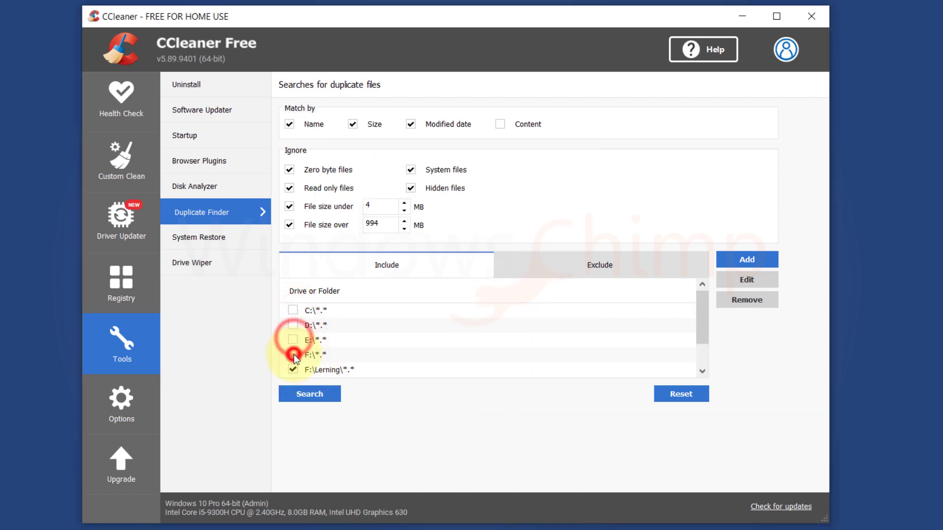
{"action": "left_click", "coordinate": [314, 397]}
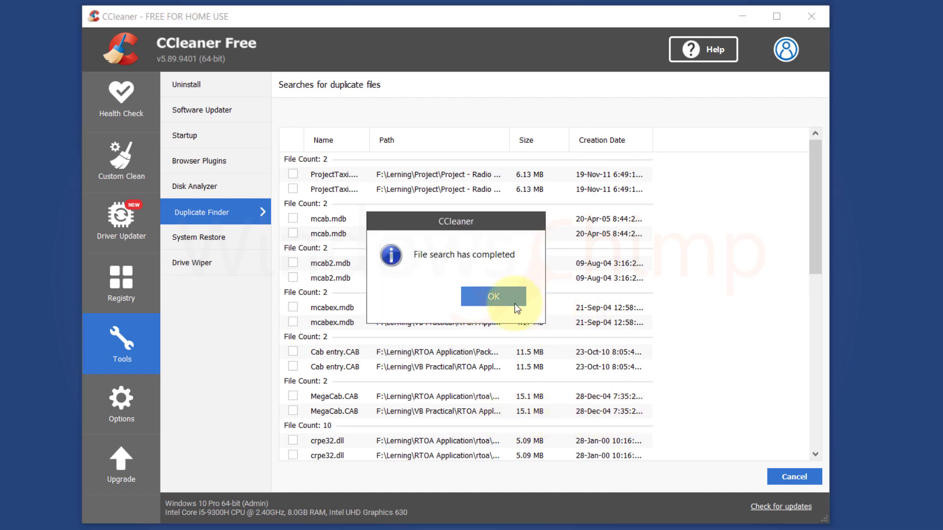
Step: Close the search-complete message and try Select All and Select All of Type on the results
{"action": "left_click", "coordinate": [494, 297]}
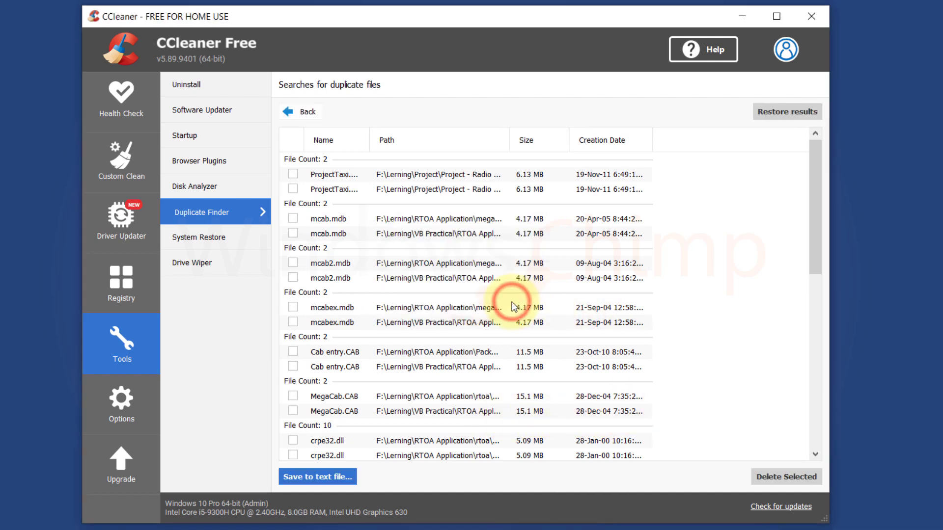
{"action": "left_click", "coordinate": [336, 220]}
{"action": "right_click", "coordinate": [334, 219]}
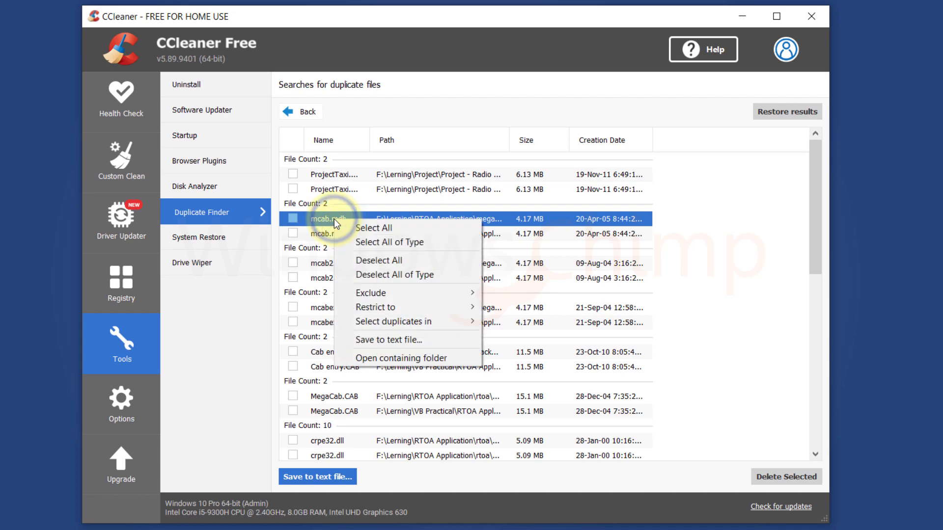
{"action": "left_click", "coordinate": [379, 229]}
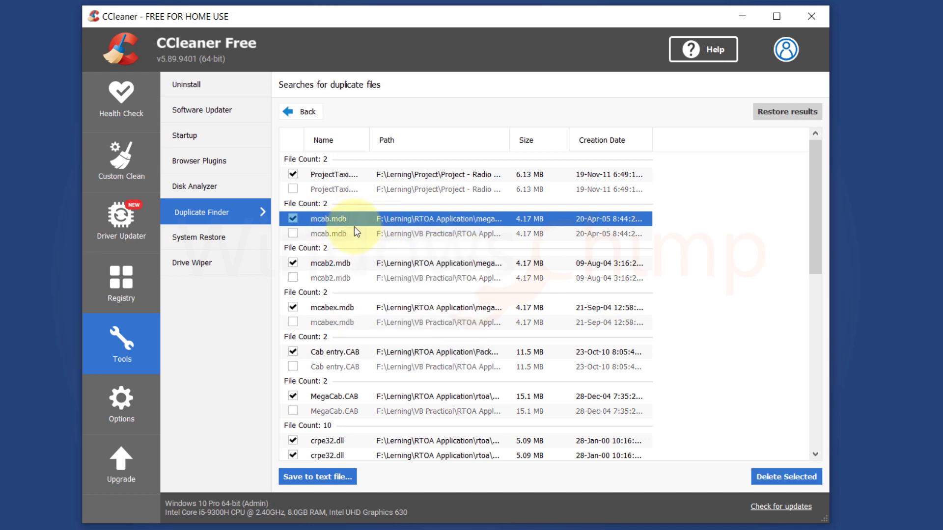
{"action": "right_click", "coordinate": [332, 219]}
{"action": "left_click", "coordinate": [354, 241]}
Step: Deselect all results, then tick only the first mcab.mdb copy
{"action": "right_click", "coordinate": [337, 220]}
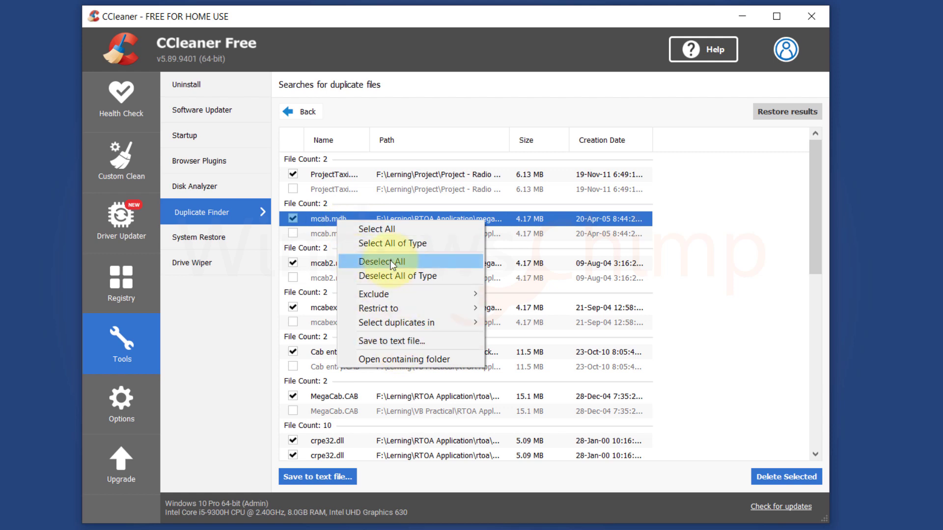
{"action": "left_click", "coordinate": [381, 262]}
{"action": "left_click", "coordinate": [337, 220]}
{"action": "right_click", "coordinate": [336, 221]}
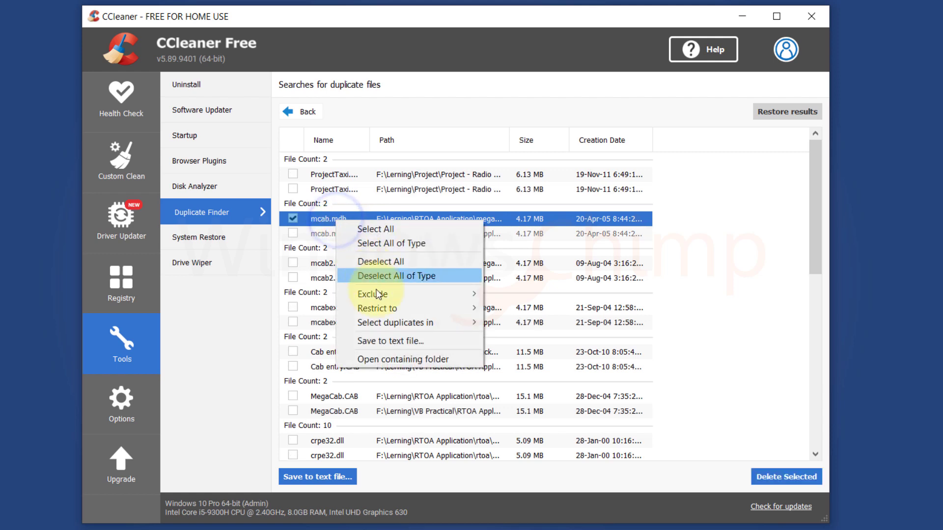
Step: View mcab.mdb's containing megacab folder, close it, and delete the marked duplicate
{"action": "left_click", "coordinate": [397, 358]}
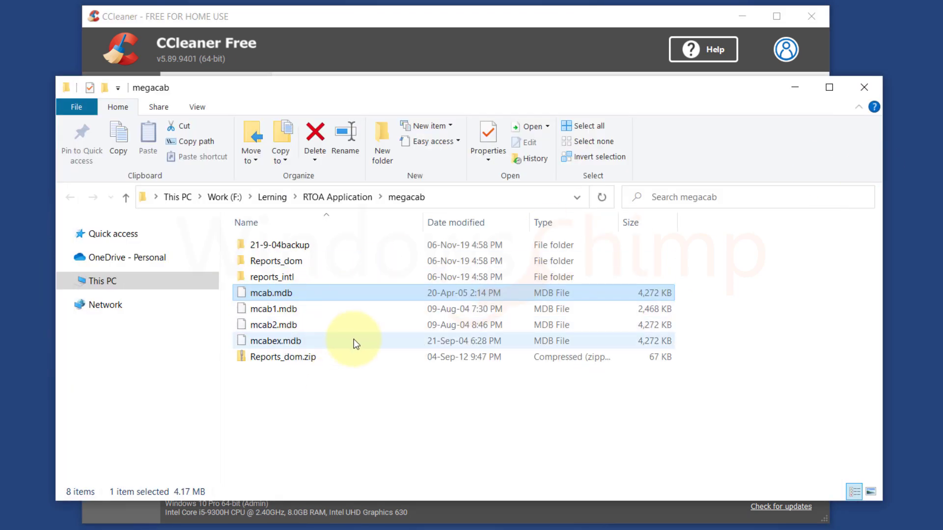
{"action": "left_click", "coordinate": [863, 87]}
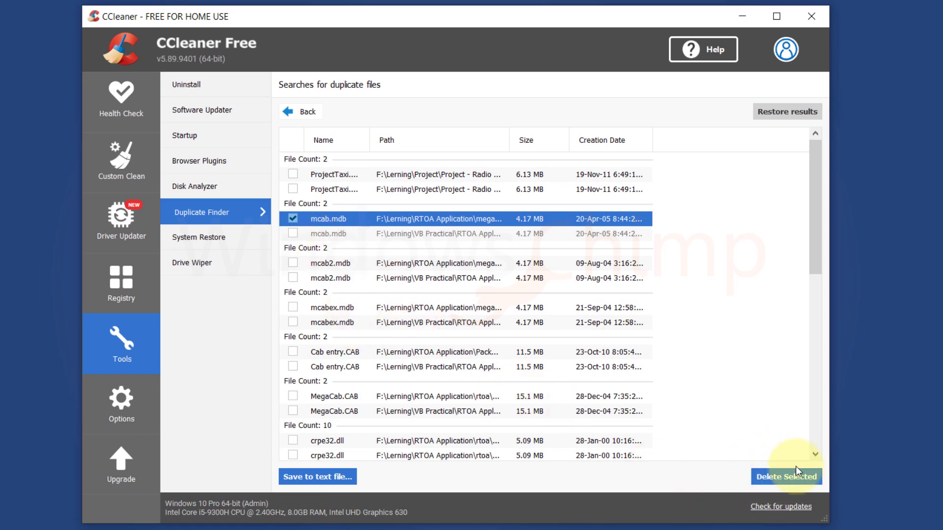
{"action": "left_click", "coordinate": [781, 477]}
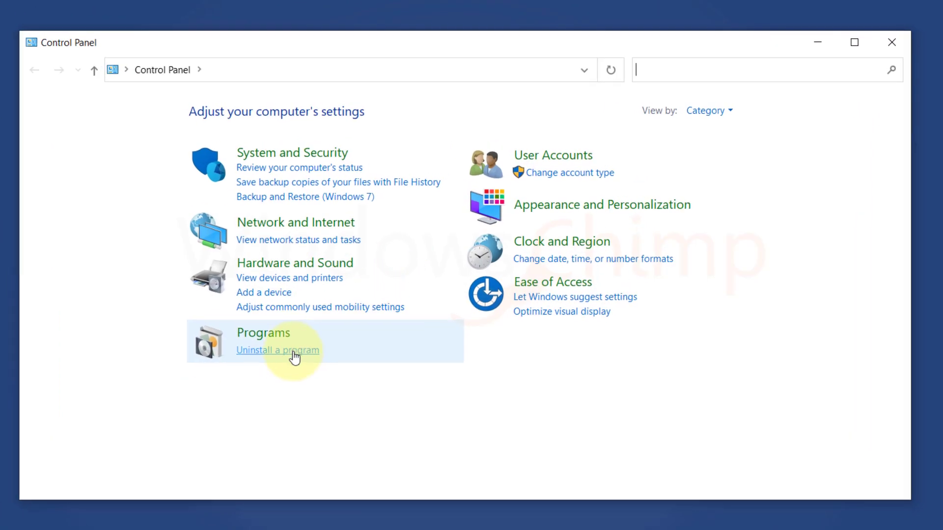
Step: Uninstall CCleaner from Programs and Features, approving UAC and finishing the uninstaller
{"action": "left_click", "coordinate": [294, 358]}
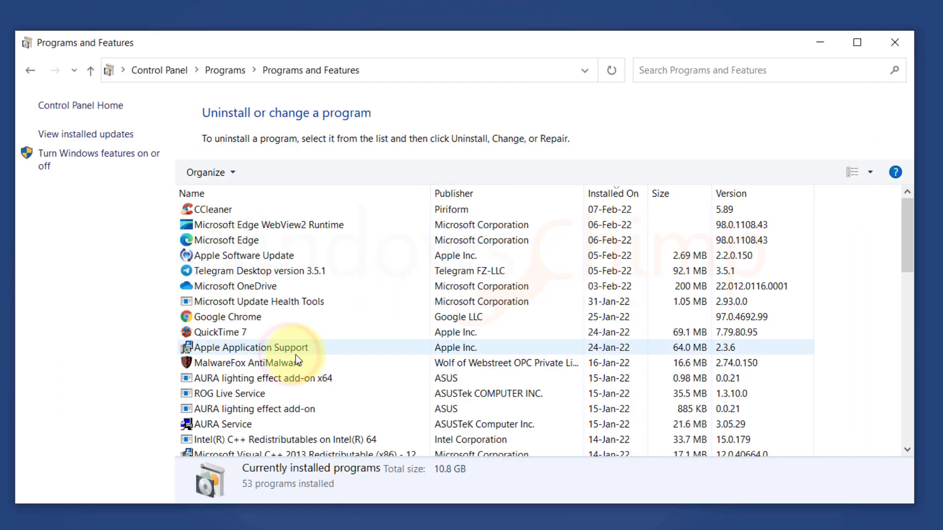
{"action": "left_click", "coordinate": [218, 211]}
{"action": "left_click", "coordinate": [268, 174]}
{"action": "left_click", "coordinate": [388, 389]}
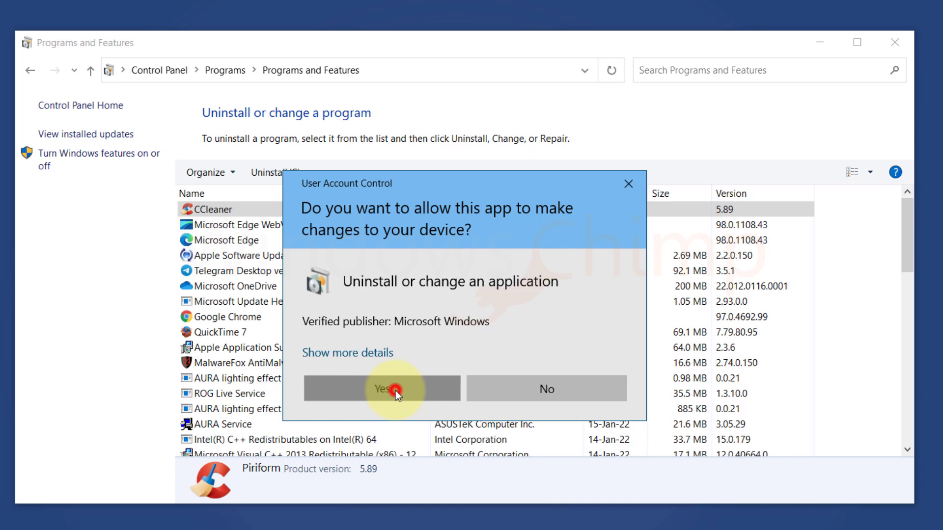
{"action": "left_click", "coordinate": [549, 451]}
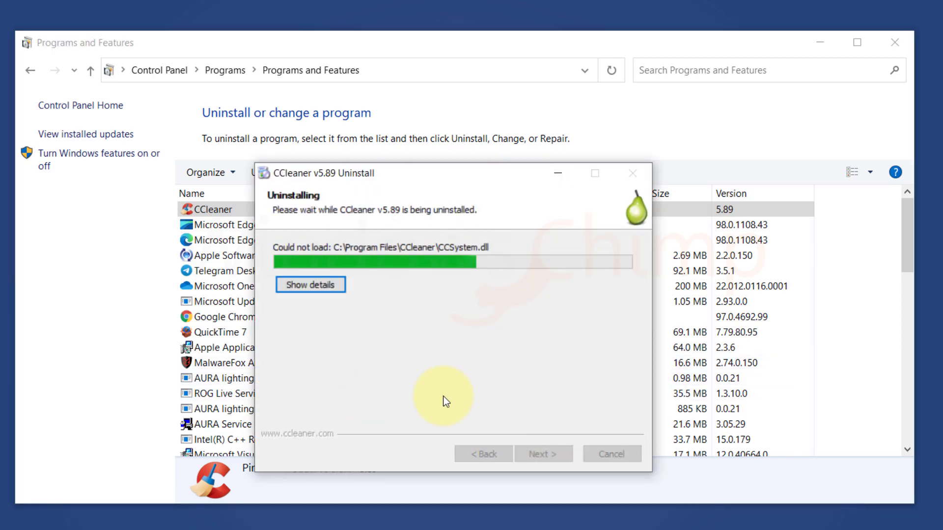
{"action": "left_click", "coordinate": [550, 450]}
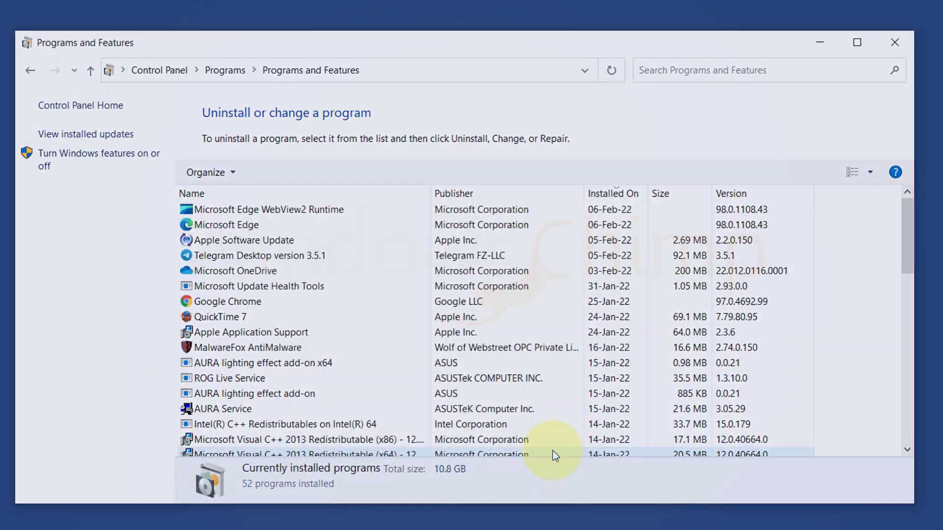